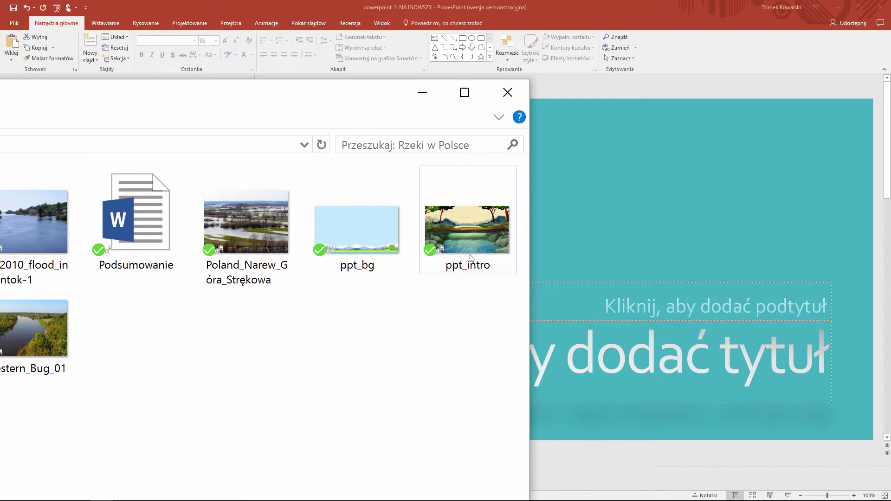
Place the ppt_intro illustration on slide 1 and apply the full-width banner design idea
{"action": "left_click_drag", "start_coordinate": [470, 258], "coordinate": [653, 203]}
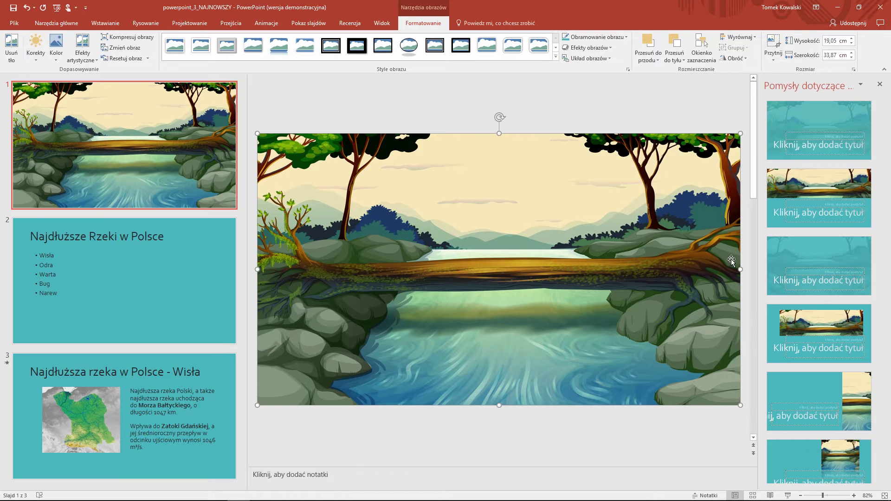
{"action": "left_click", "coordinate": [807, 186]}
{"action": "left_click", "coordinate": [810, 250]}
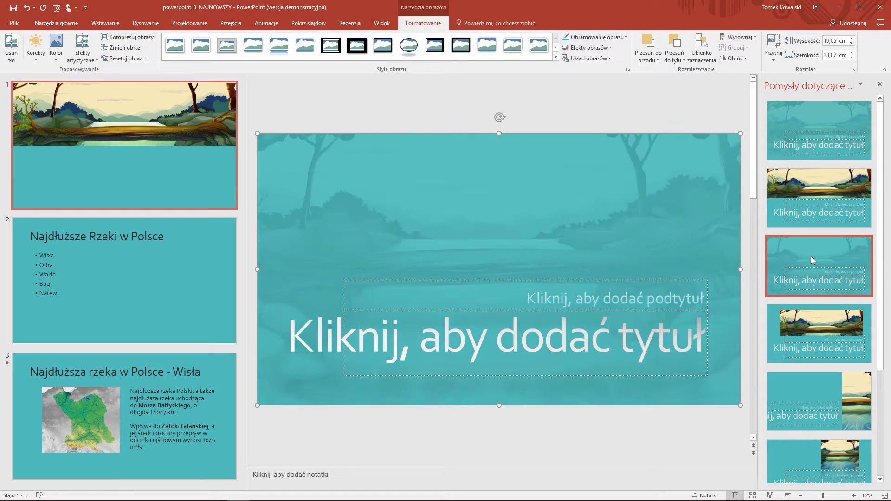
{"action": "left_click", "coordinate": [810, 330]}
{"action": "left_click", "coordinate": [809, 190]}
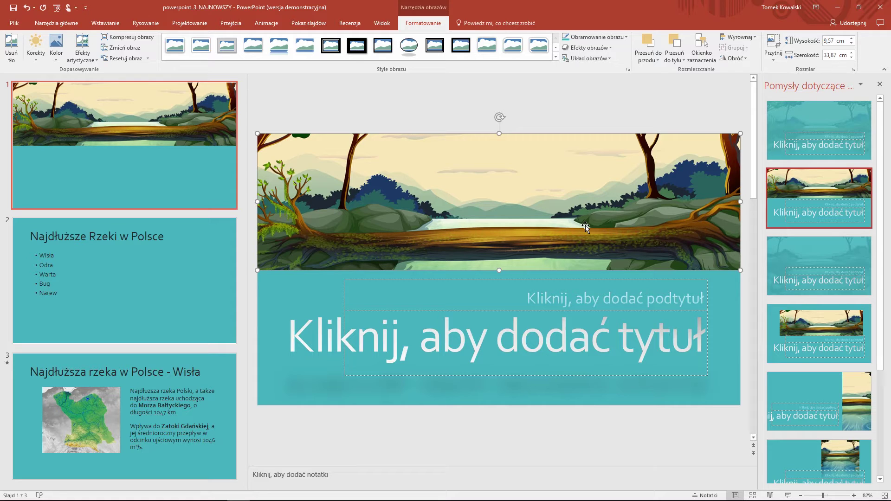
{"action": "left_click", "coordinate": [599, 294]}
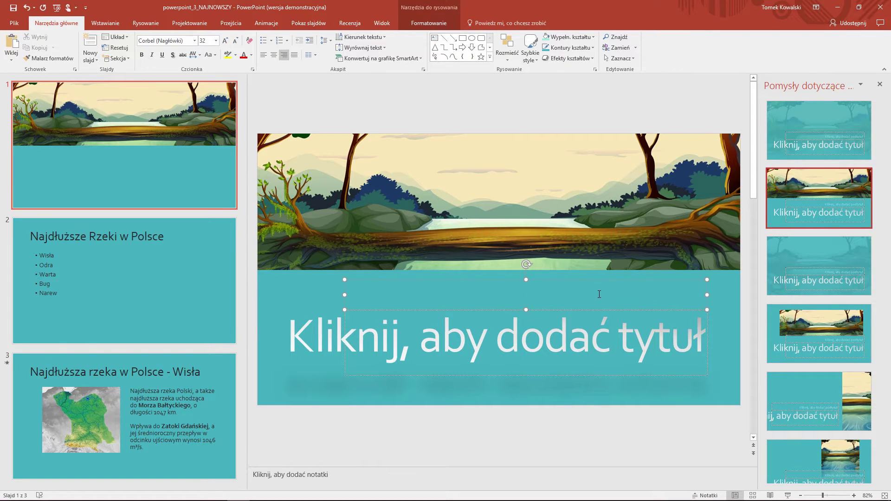
Enter the authors' names as the subtitle and 'Rzeki w Polsce' as the title
{"action": "type", "text": "Tomek i Grzegorz"}
{"action": "left_click", "coordinate": [548, 329]}
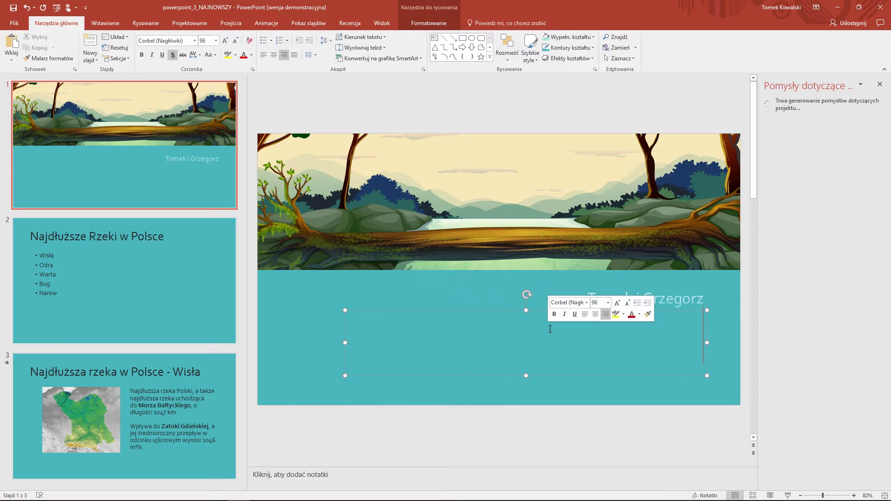
{"action": "type", "text": "Rzeki w Polsce"}
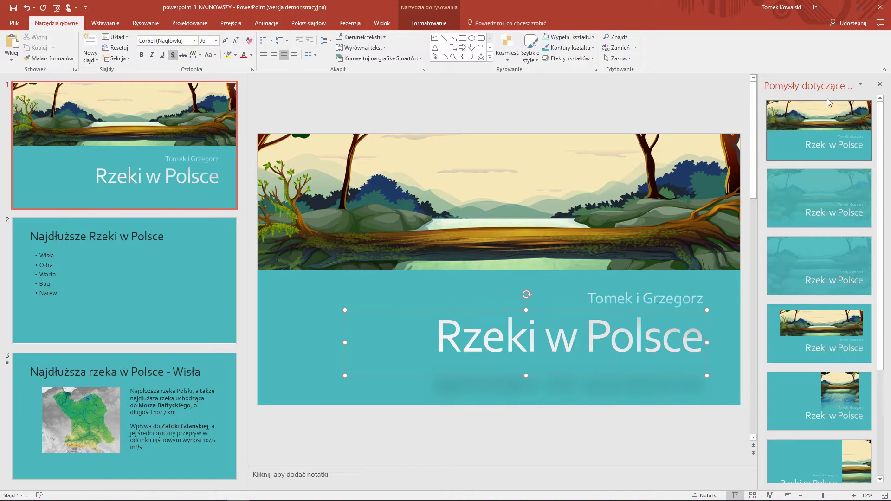
{"action": "mouse_move", "coordinate": [818, 130]}
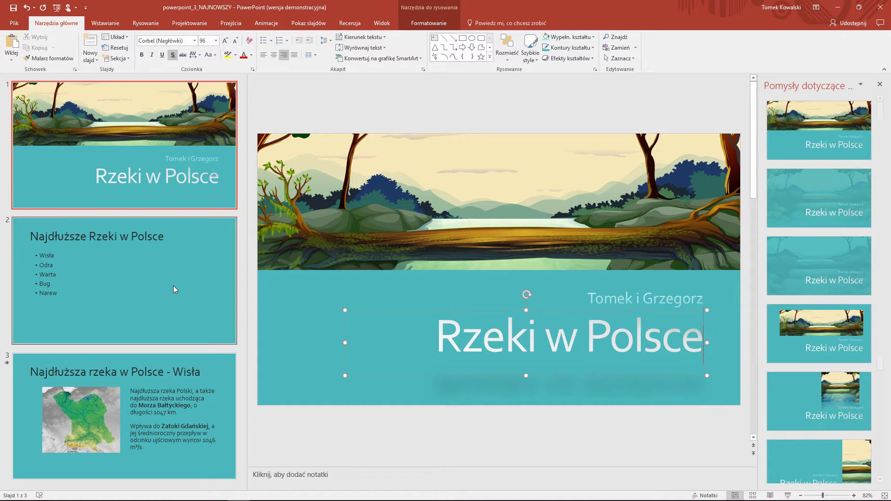
{"action": "left_click", "coordinate": [117, 262]}
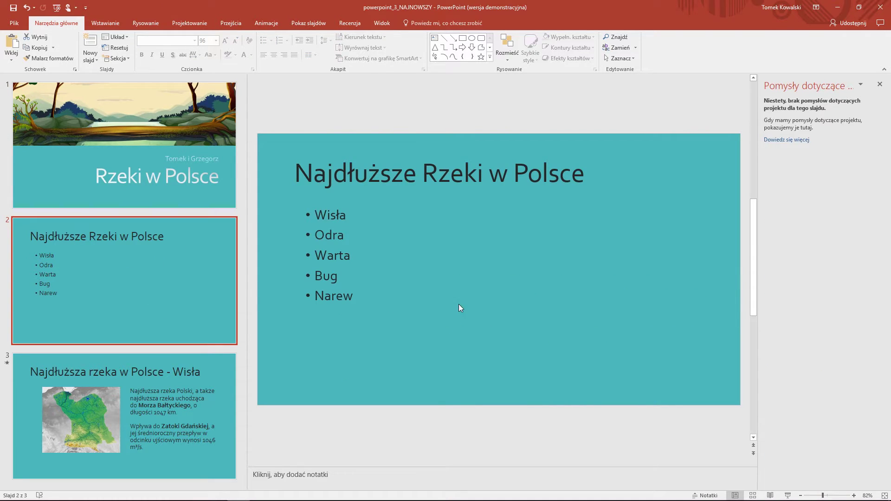
Paste the river-length bar chart onto slide 2 and apply chart style Styl 11 with the legend below
{"action": "left_click", "coordinate": [487, 112]}
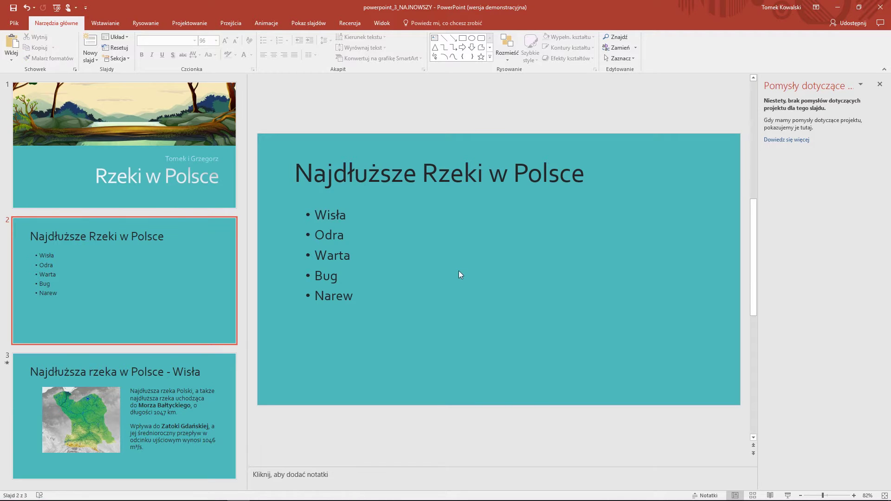
{"action": "key", "text": "ctrl+v"}
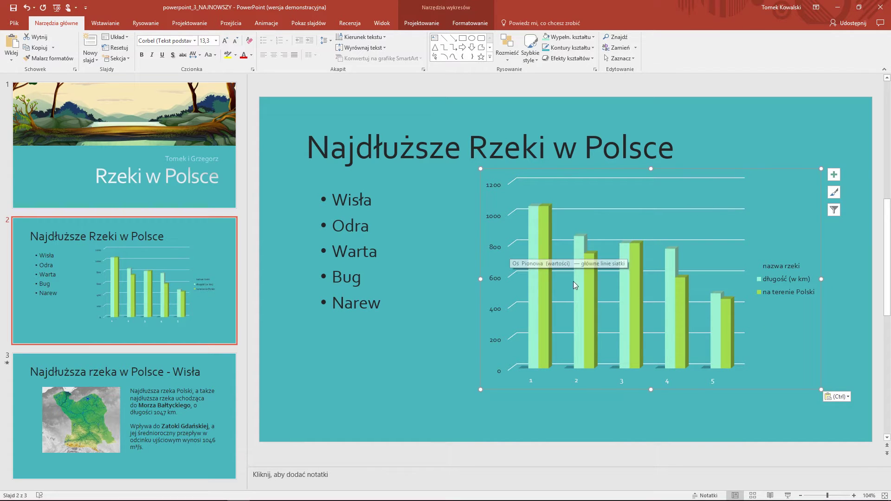
{"action": "left_click", "coordinate": [834, 192]}
{"action": "scroll", "coordinate": [420, 342], "scroll_direction": "down", "scroll_amount": 5}
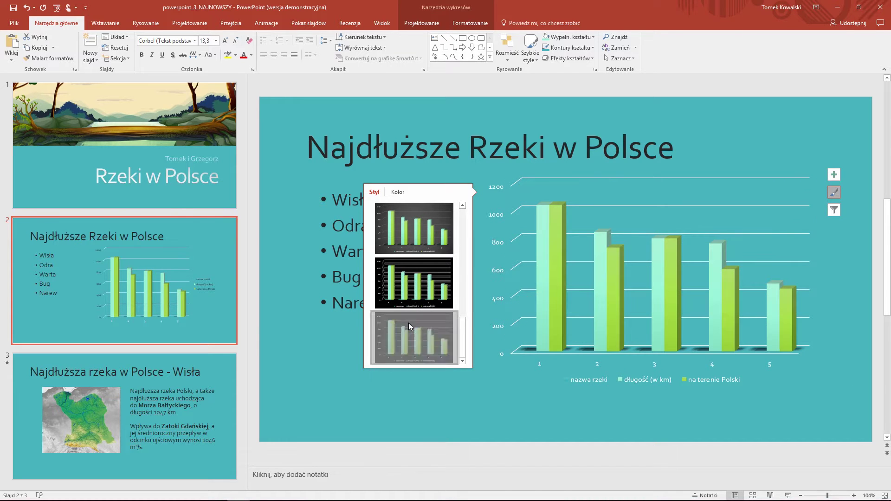
{"action": "left_click", "coordinate": [408, 322]}
{"action": "left_click", "coordinate": [158, 241]}
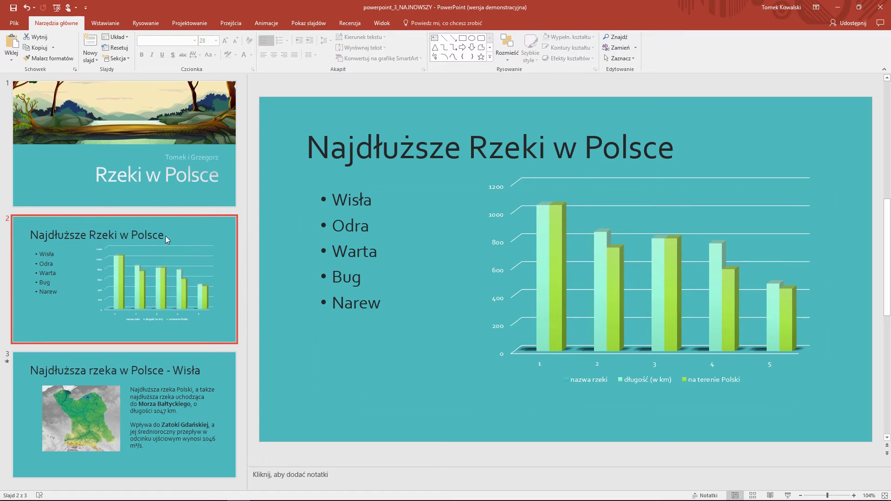
{"action": "left_click", "coordinate": [226, 456], "text": "ctrl"}
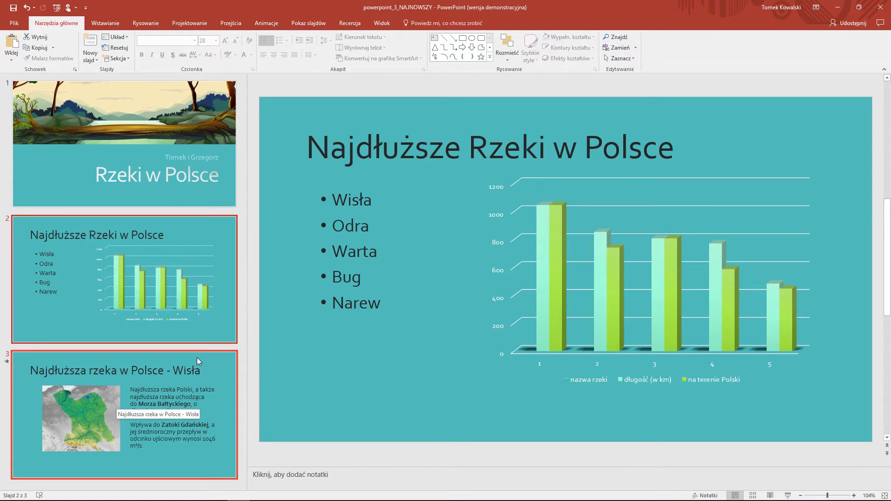
Set ppt_bg from the OneDrive Rzeki w Polsce folder as the picture background of slides 2 and 3
{"action": "right_click", "coordinate": [229, 328]}
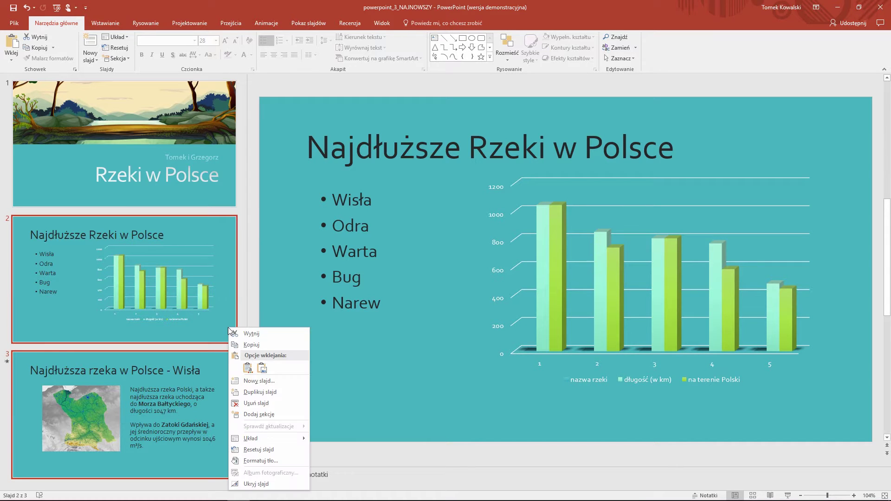
{"action": "left_click", "coordinate": [273, 461]}
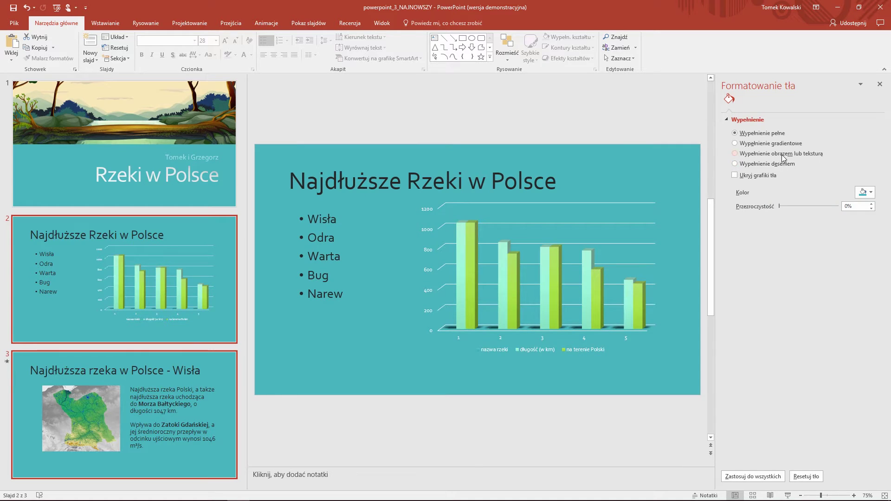
{"action": "left_click", "coordinate": [781, 154]}
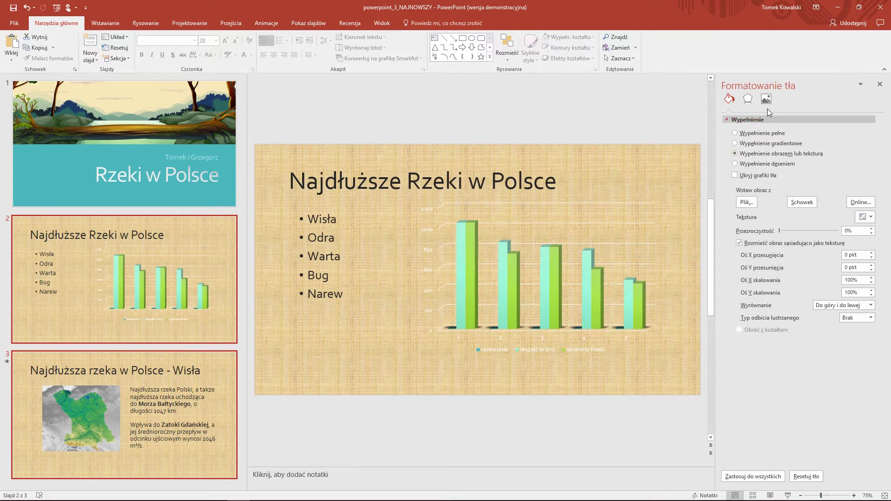
{"action": "left_click", "coordinate": [745, 204]}
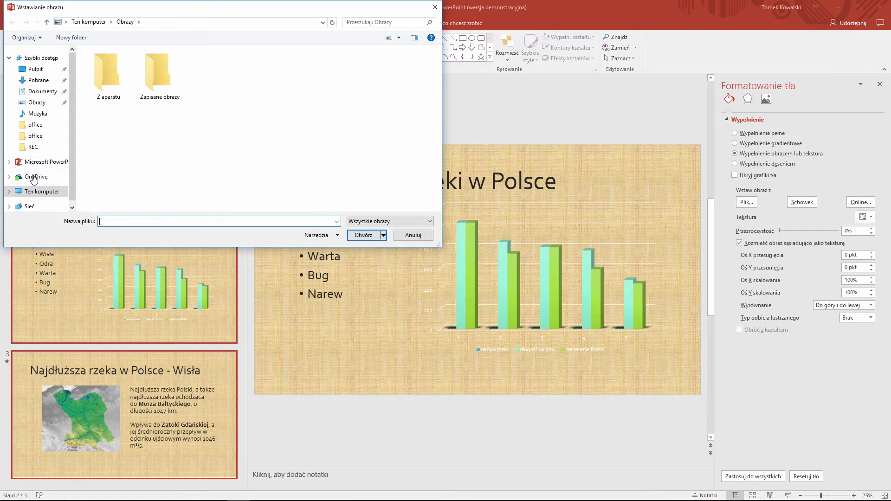
{"action": "left_click", "coordinate": [33, 179]}
{"action": "double_click", "coordinate": [108, 74]}
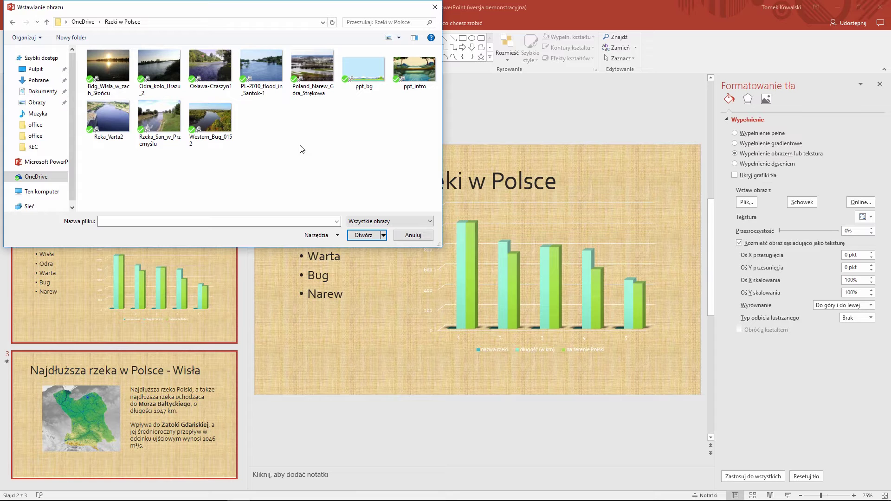
{"action": "left_click", "coordinate": [371, 74]}
{"action": "left_click", "coordinate": [362, 235]}
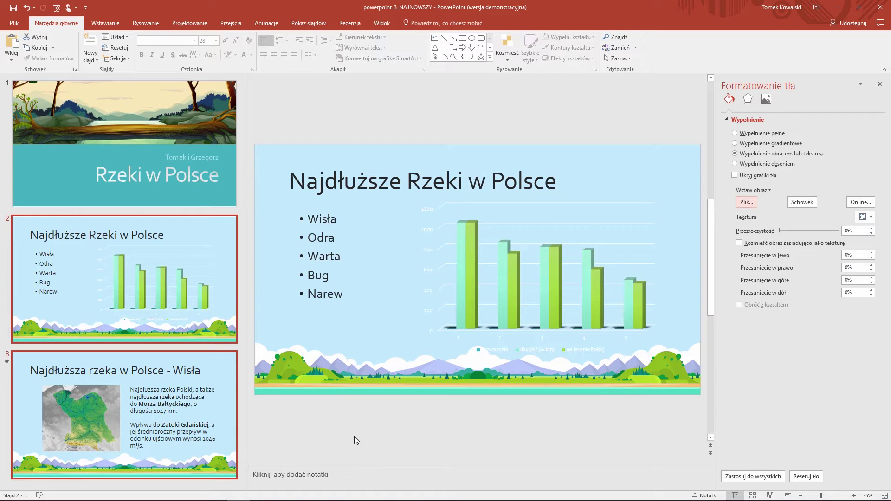
{"action": "left_click", "coordinate": [433, 240]}
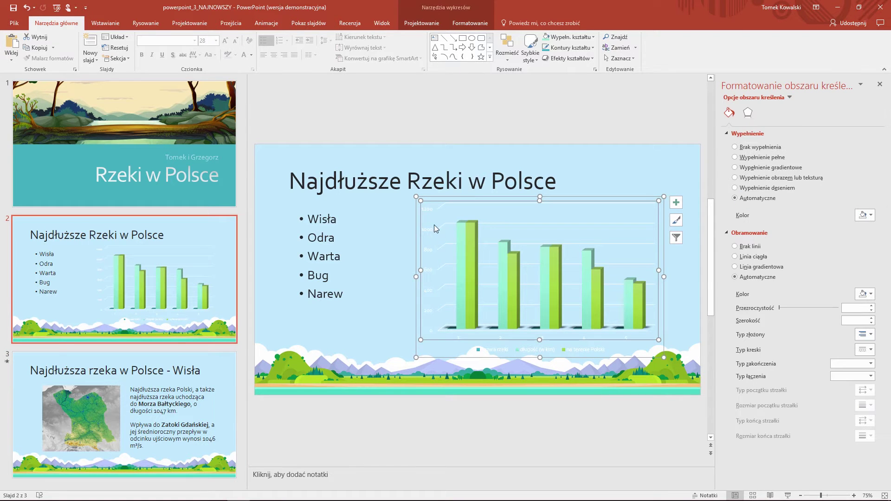
Change the chart's value-axis and category-axis labels to a dark font colour
{"action": "left_click", "coordinate": [431, 209]}
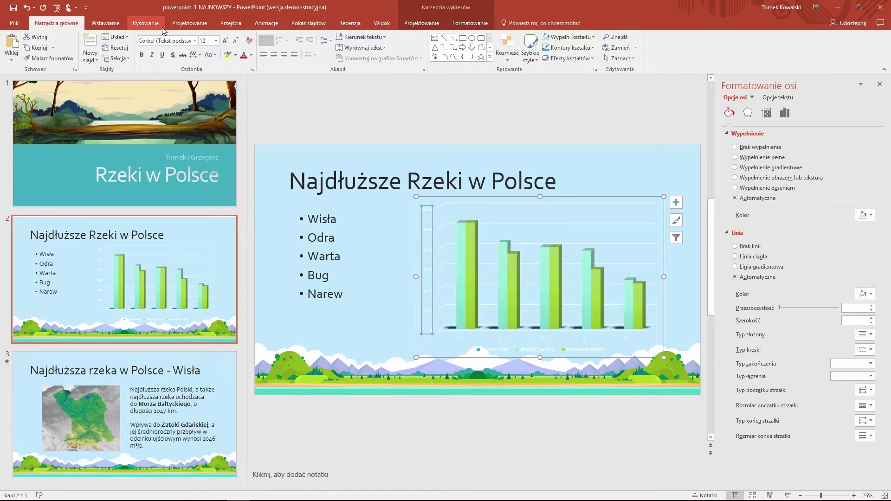
{"action": "left_click", "coordinate": [251, 55]}
{"action": "left_click", "coordinate": [253, 77]}
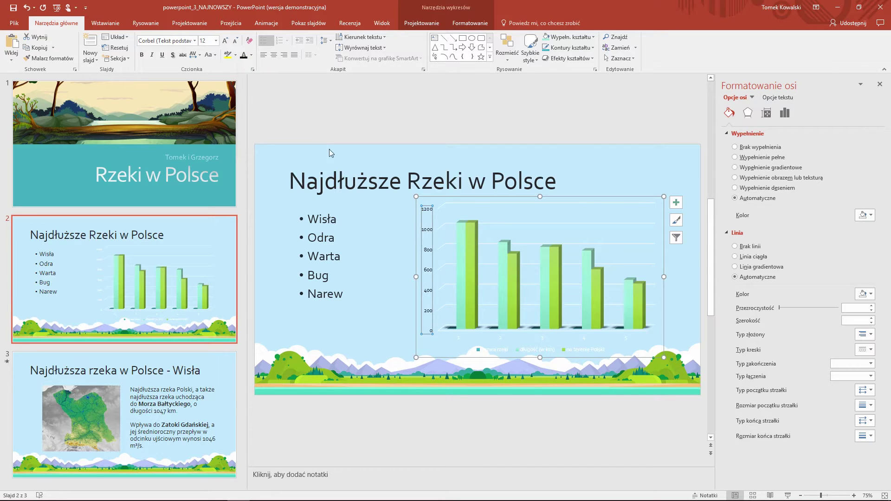
{"action": "left_click", "coordinate": [464, 203]}
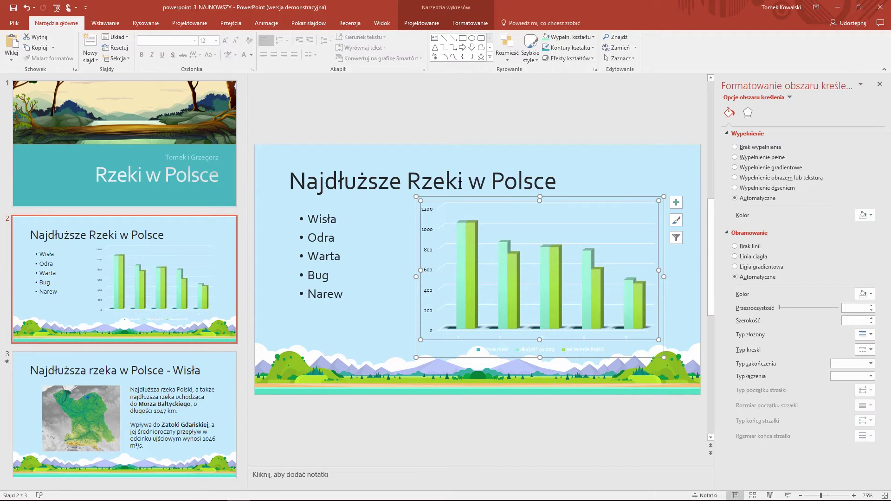
{"action": "left_click", "coordinate": [466, 338]}
{"action": "left_click", "coordinate": [239, 56]}
{"action": "left_click", "coordinate": [342, 123]}
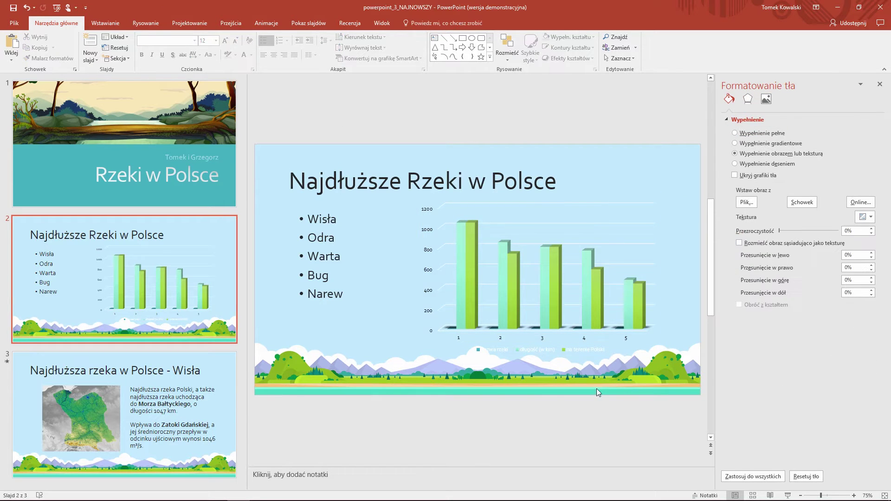
Change the chart legend text to a dark font colour
{"action": "left_click", "coordinate": [499, 350]}
{"action": "left_click", "coordinate": [498, 350]}
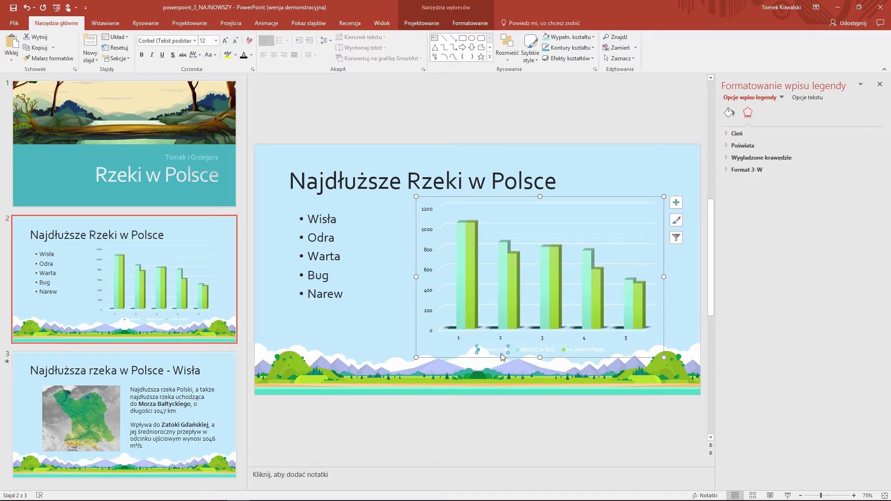
{"action": "left_click", "coordinate": [527, 363]}
{"action": "left_click", "coordinate": [522, 350]}
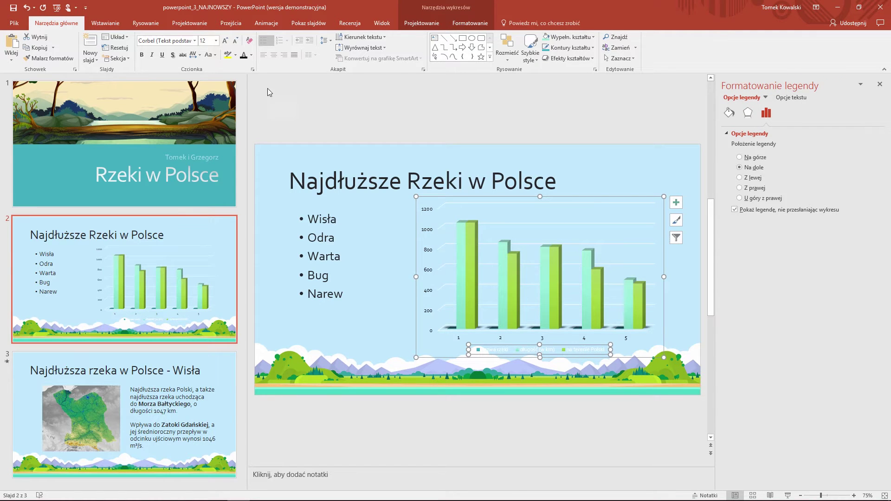
{"action": "left_click", "coordinate": [244, 59]}
{"action": "left_click", "coordinate": [374, 293]}
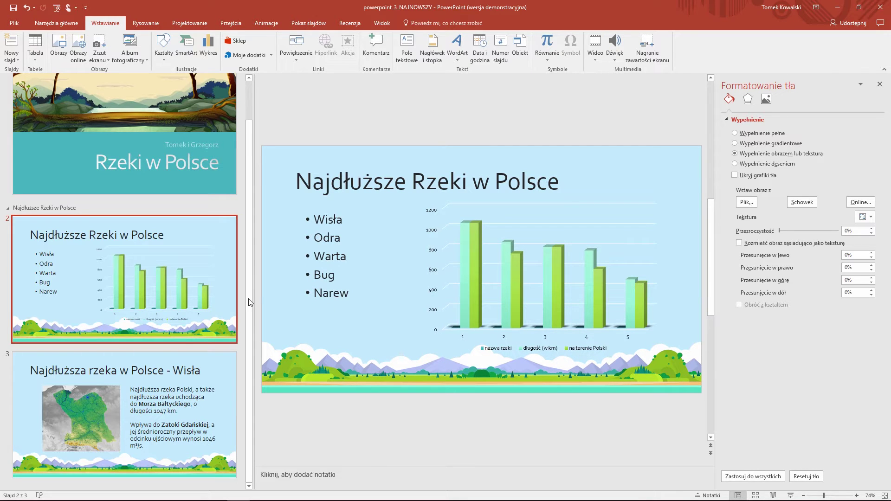
Delete the Vistula basin map on the Wisła slide and paste it back
{"action": "left_click", "coordinate": [155, 394]}
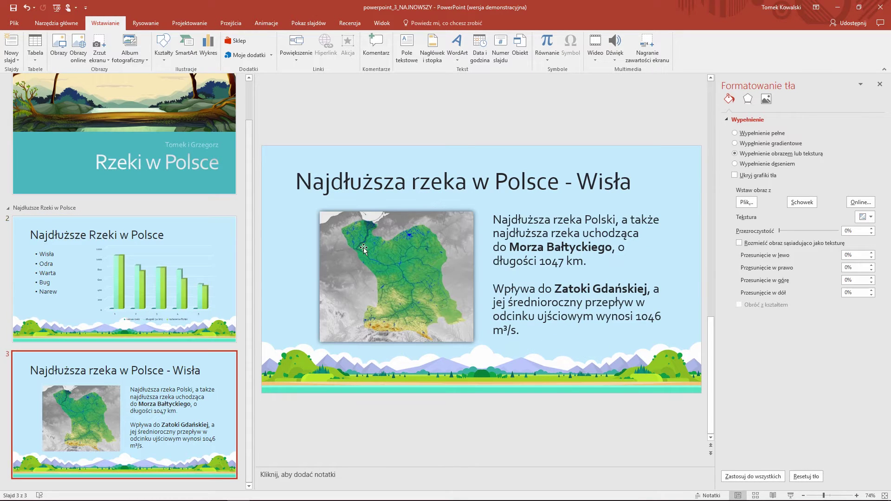
{"action": "left_click", "coordinate": [403, 263]}
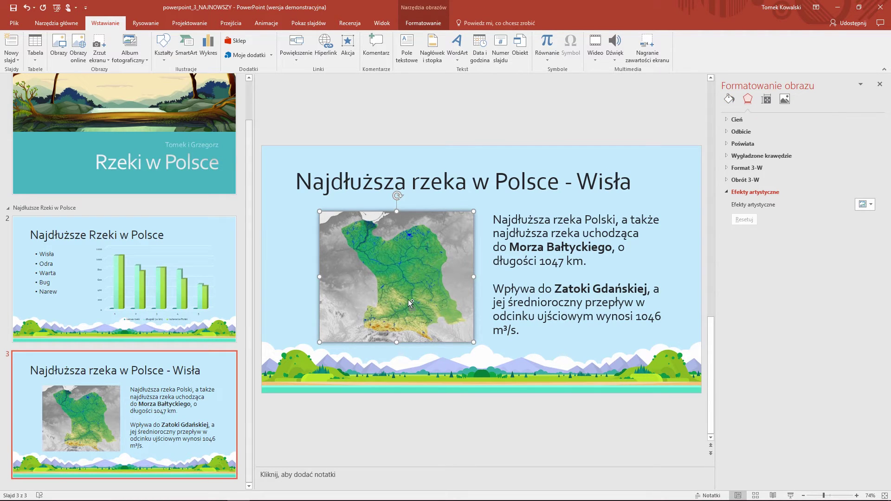
{"action": "key", "text": "Delete"}
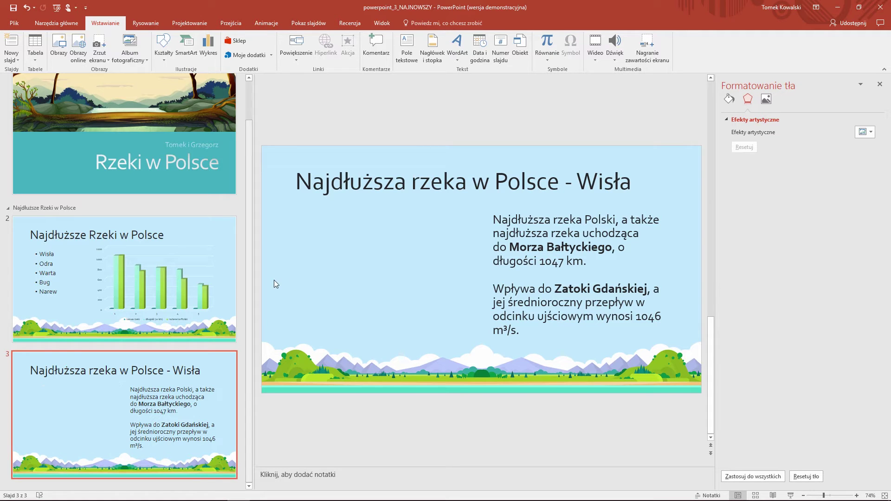
{"action": "key", "text": "ctrl+v"}
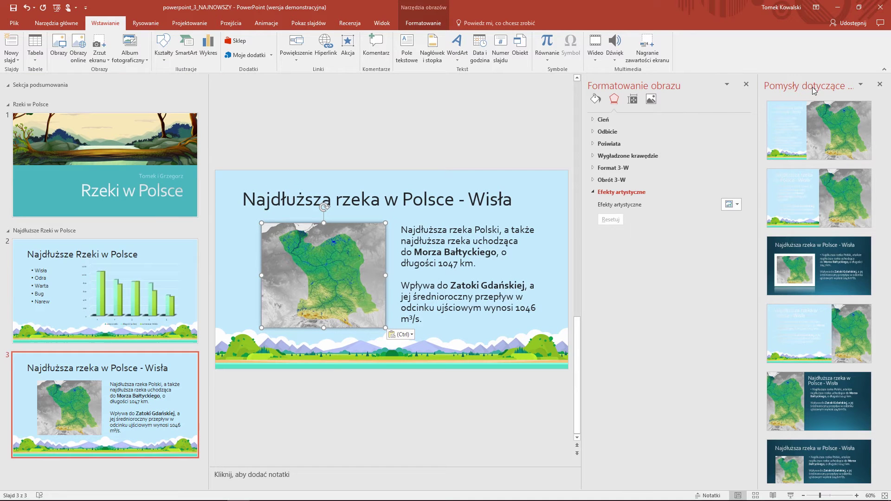
Preview Design Ideas for the Wisła slide, undo the applied one, and show the map's Picture Format options
{"action": "left_click", "coordinate": [816, 146]}
{"action": "left_click", "coordinate": [819, 197]}
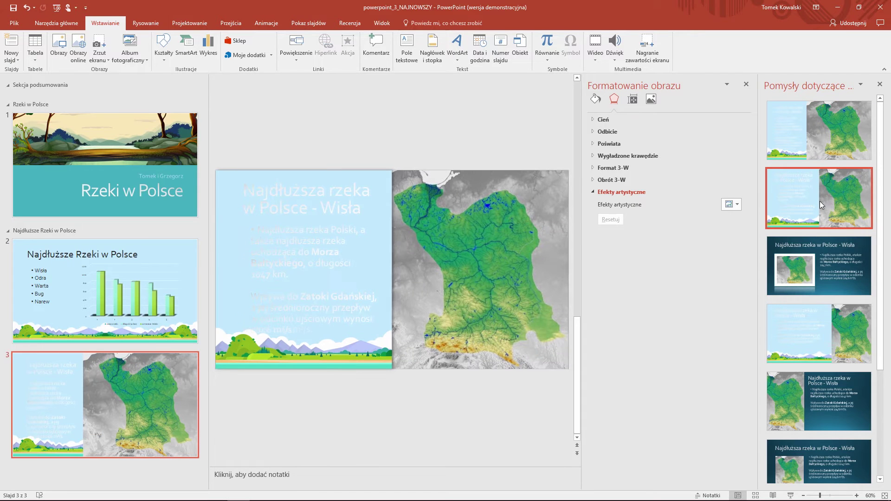
{"action": "left_click", "coordinate": [824, 334]}
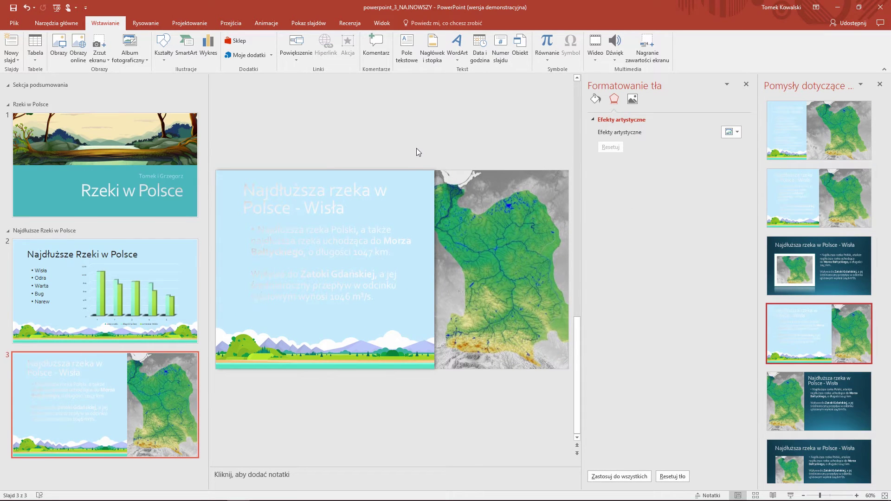
{"action": "key", "text": "ctrl+z"}
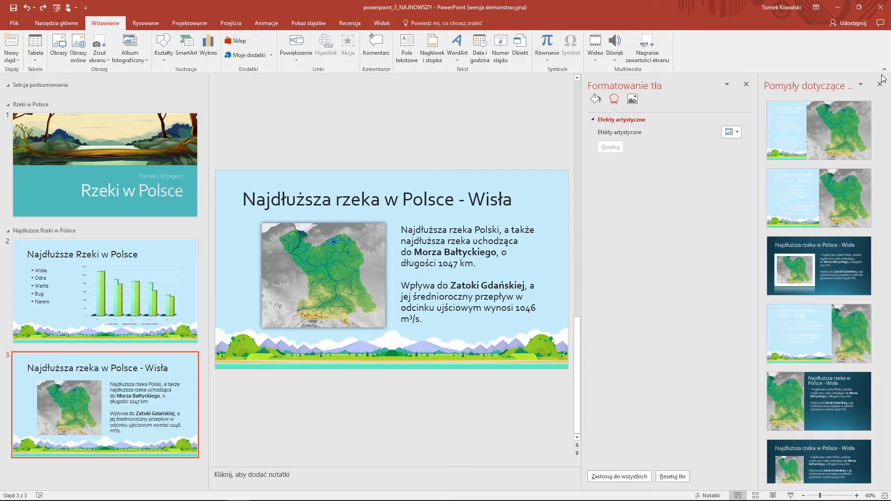
{"action": "left_click", "coordinate": [879, 84]}
{"action": "left_click", "coordinate": [380, 263]}
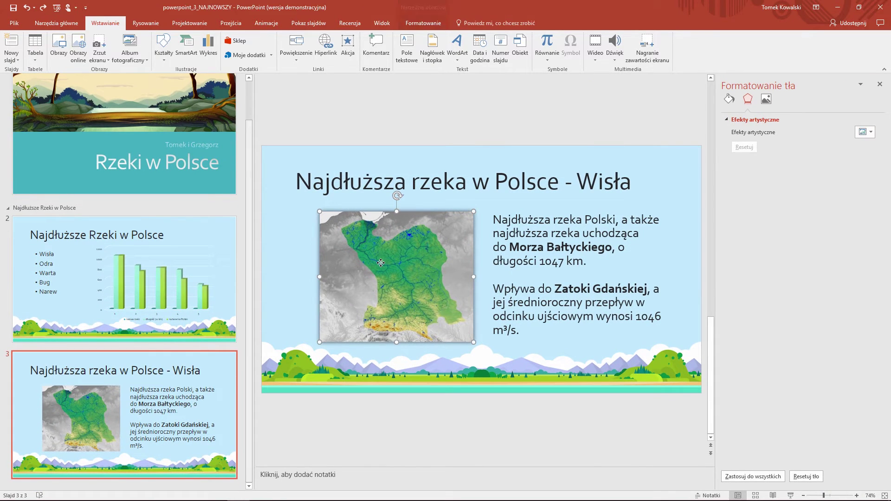
{"action": "left_click", "coordinate": [423, 24]}
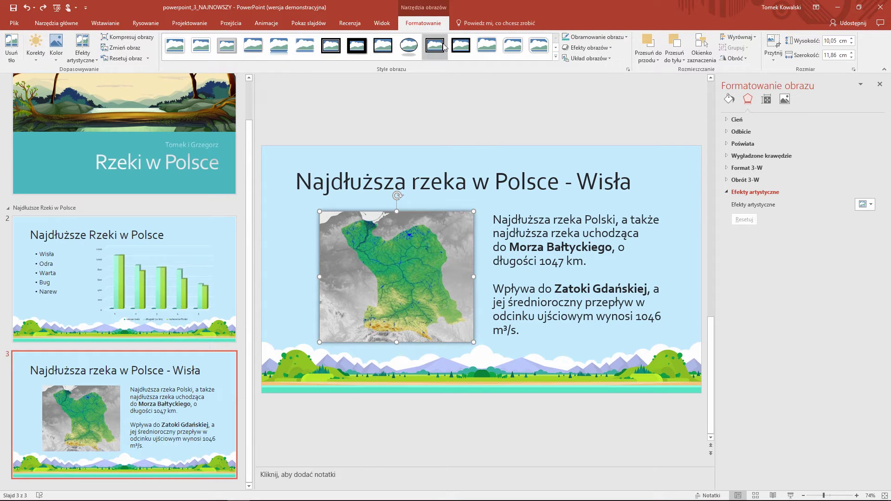
Apply a rounded white-bordered picture style to the map and shrink the description text to 24 pt
{"action": "left_click", "coordinate": [513, 47]}
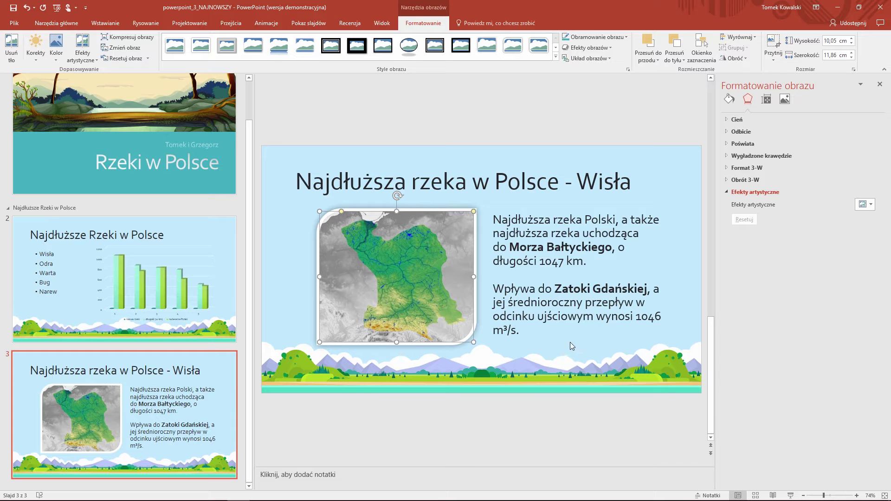
{"action": "left_click_drag", "start_coordinate": [588, 309], "coordinate": [277, 114]}
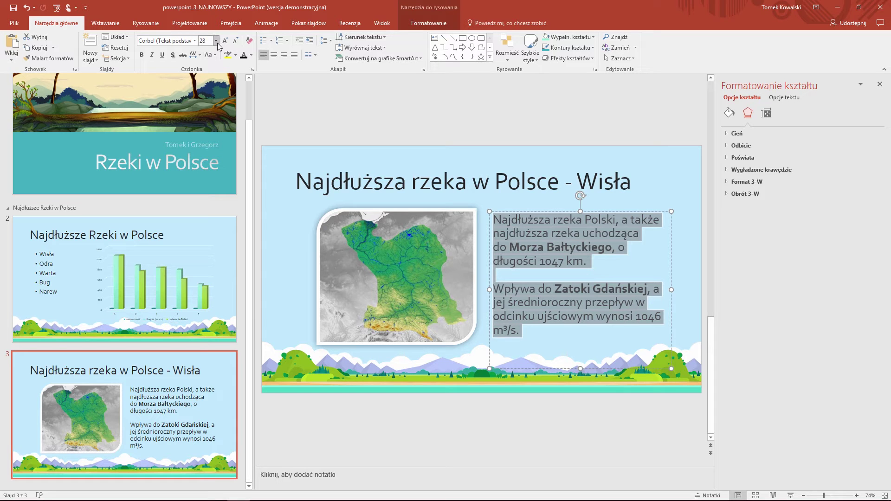
{"action": "left_click", "coordinate": [236, 41]}
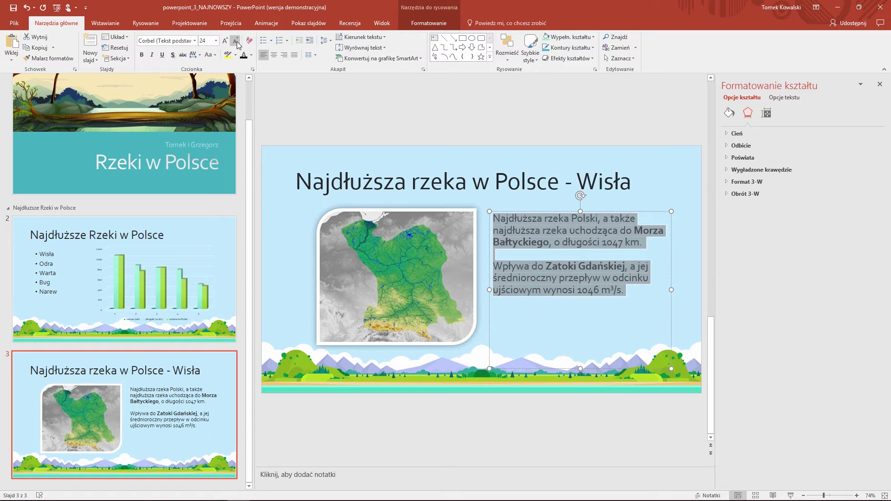
{"action": "left_click", "coordinate": [438, 121]}
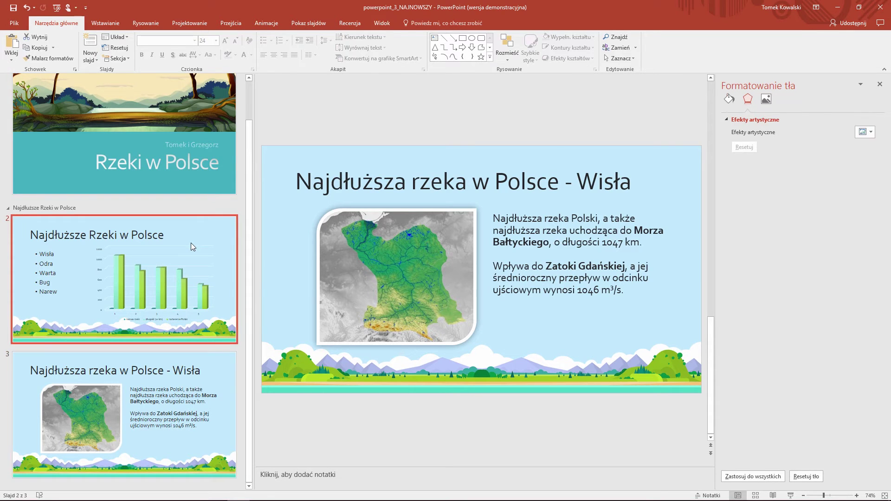
Duplicate the chart slide as a new slide 3 with a solid fill background
{"action": "left_click", "coordinate": [147, 293]}
{"action": "right_click", "coordinate": [188, 228]}
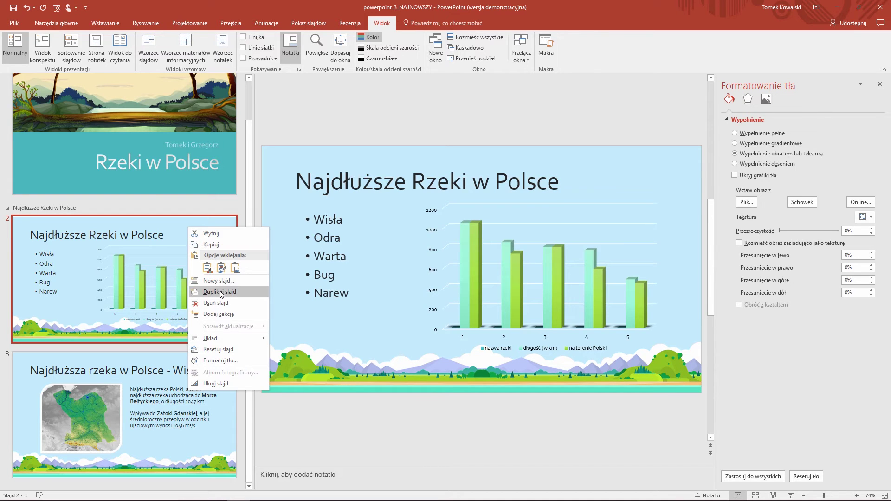
{"action": "left_click", "coordinate": [148, 254]}
{"action": "left_click", "coordinate": [154, 355]}
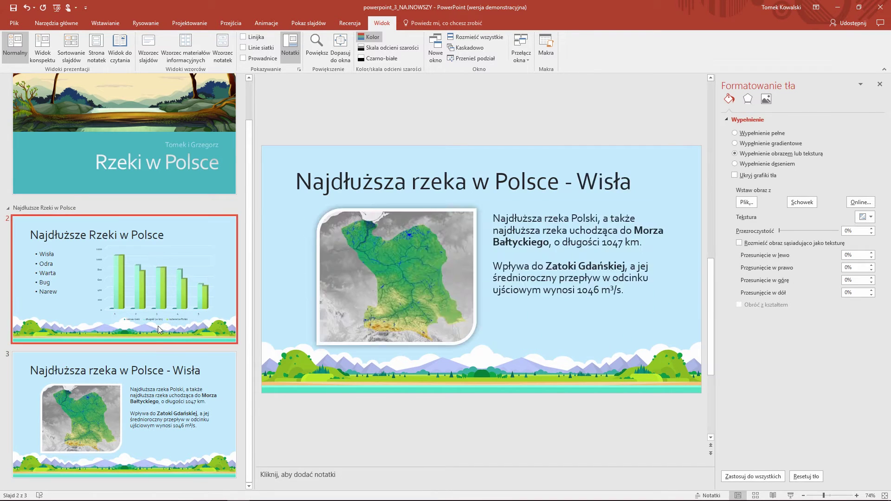
{"action": "key", "text": "ctrl+v"}
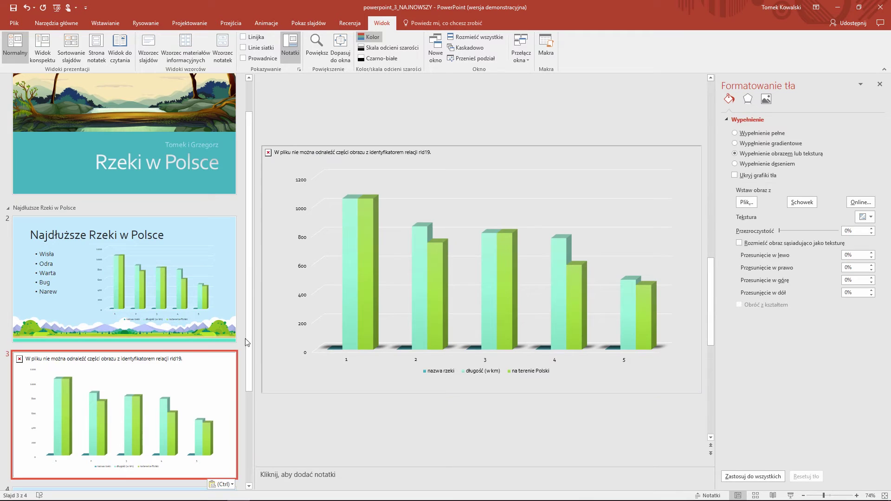
{"action": "left_click", "coordinate": [754, 134]}
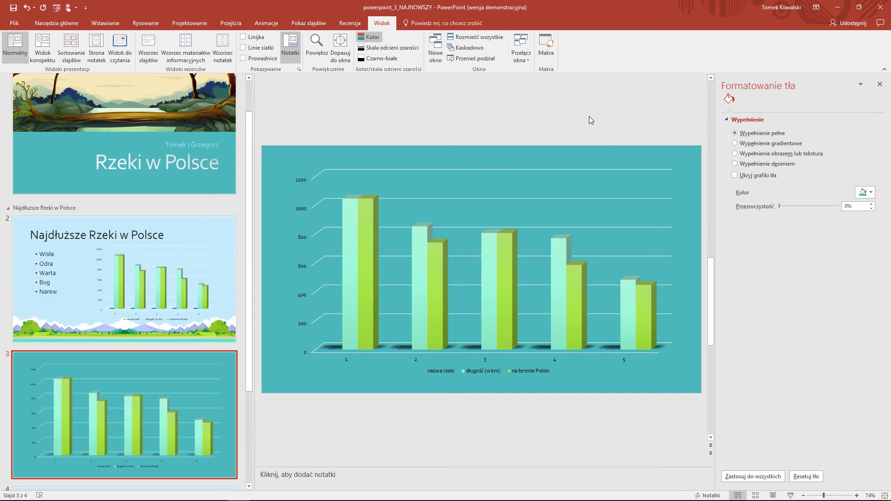
{"action": "scroll", "coordinate": [146, 383], "scroll_direction": "down", "scroll_amount": 3}
{"action": "left_click", "coordinate": [157, 401]}
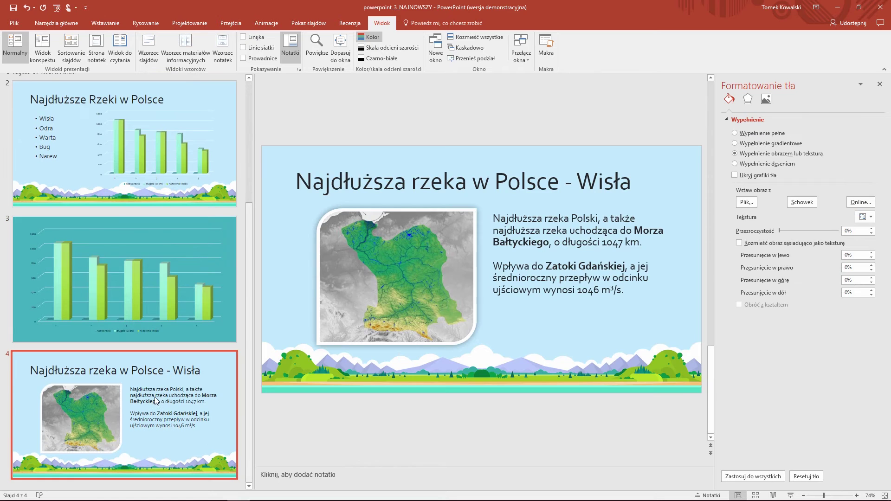
Insert a slide zoom to slide 3 on the Wisła slide, moved below the text and shrunk
{"action": "left_click", "coordinate": [98, 23]}
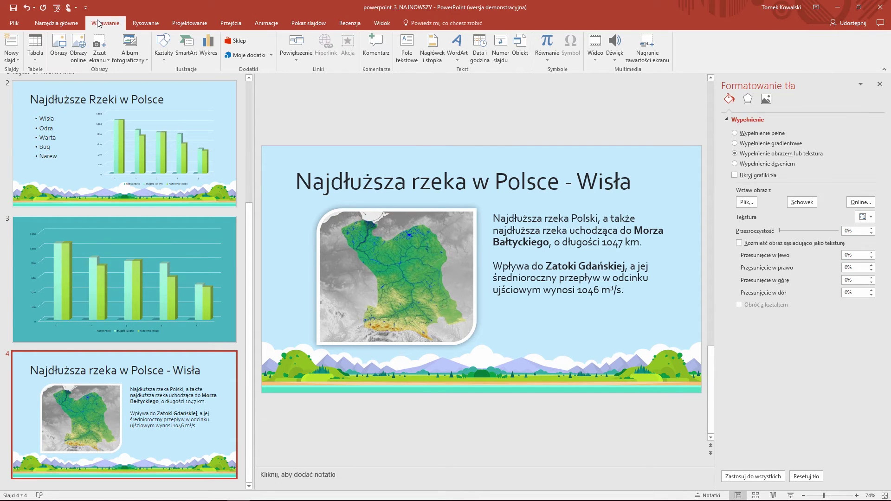
{"action": "left_click", "coordinate": [299, 59]}
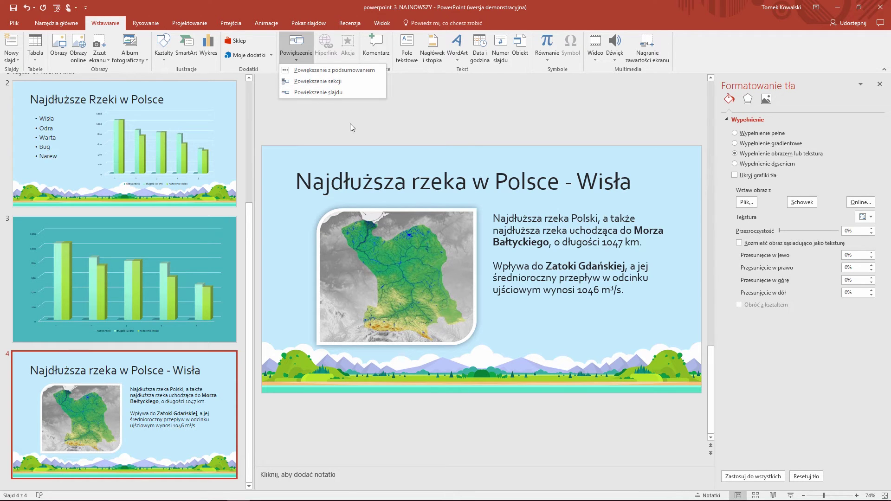
{"action": "left_click", "coordinate": [312, 93]}
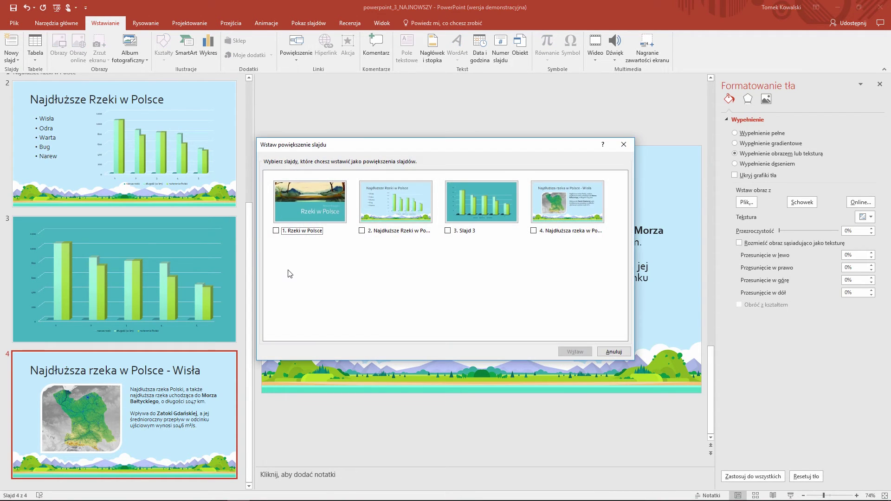
{"action": "left_click", "coordinate": [447, 232]}
{"action": "left_click", "coordinate": [578, 352]}
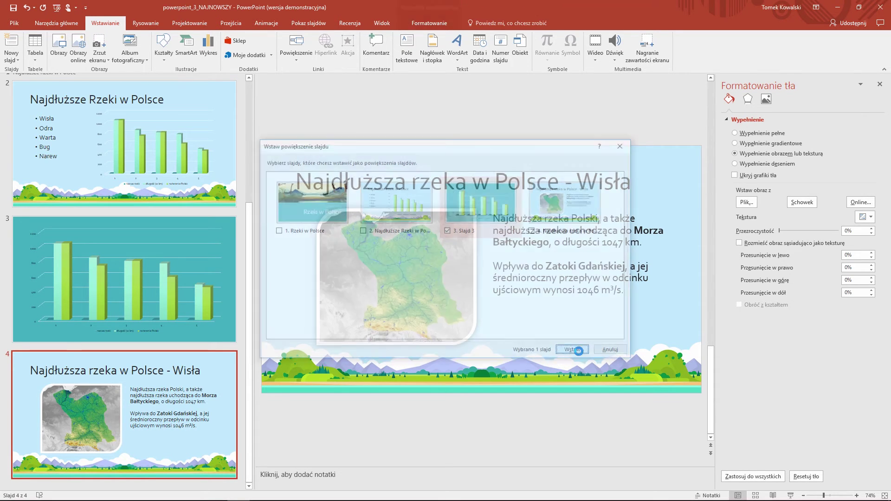
{"action": "mouse_move", "coordinate": [528, 281]}
{"action": "left_mouse_down"}
{"action": "mouse_move", "coordinate": [591, 342]}
{"action": "mouse_move", "coordinate": [573, 346]}
{"action": "left_mouse_up"}
{"action": "left_click_drag", "start_coordinate": [520, 314], "coordinate": [526, 321]}
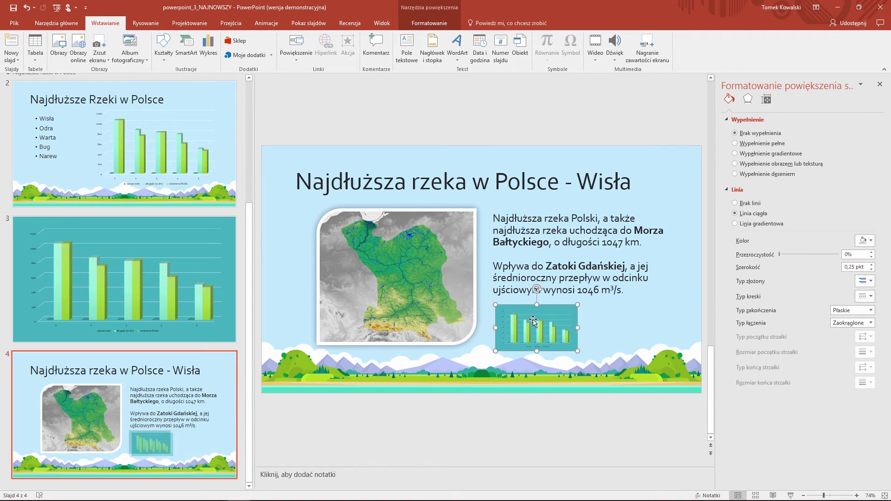
Run the slideshow from the Wisła slide, zoom into the chart slide, then exit with Esc
{"action": "left_click", "coordinate": [792, 496]}
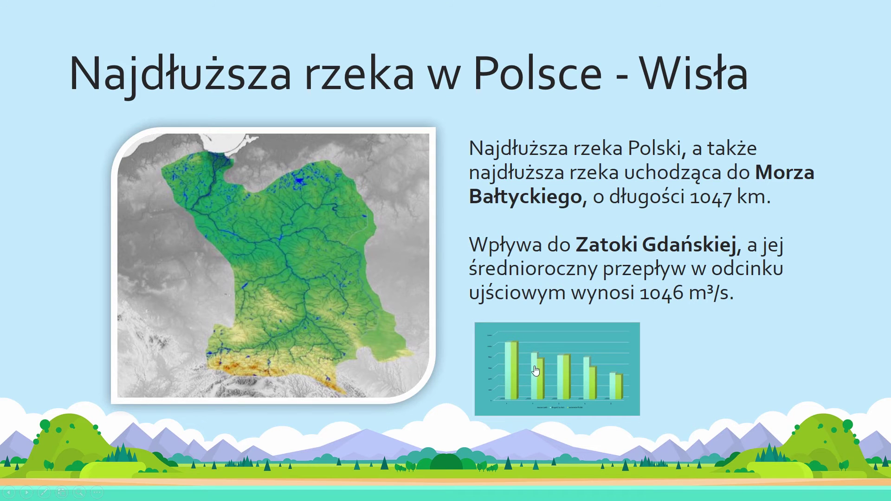
{"action": "left_click", "coordinate": [562, 385]}
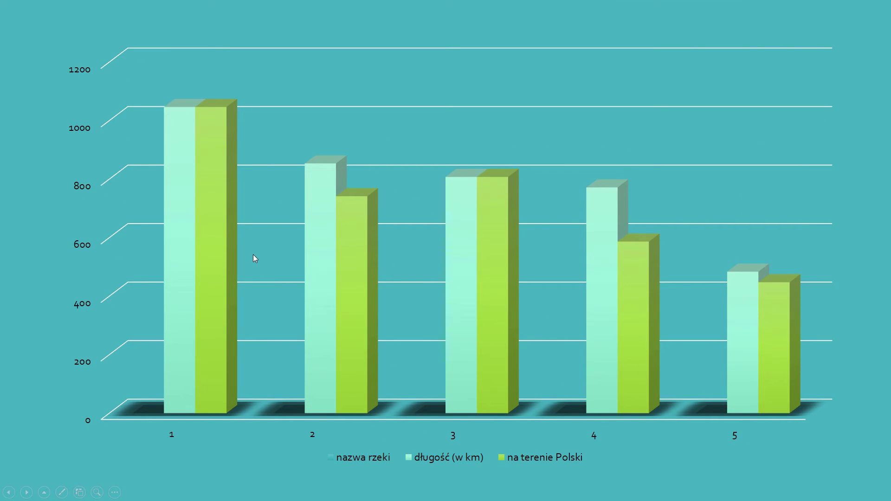
{"action": "key", "text": "Escape"}
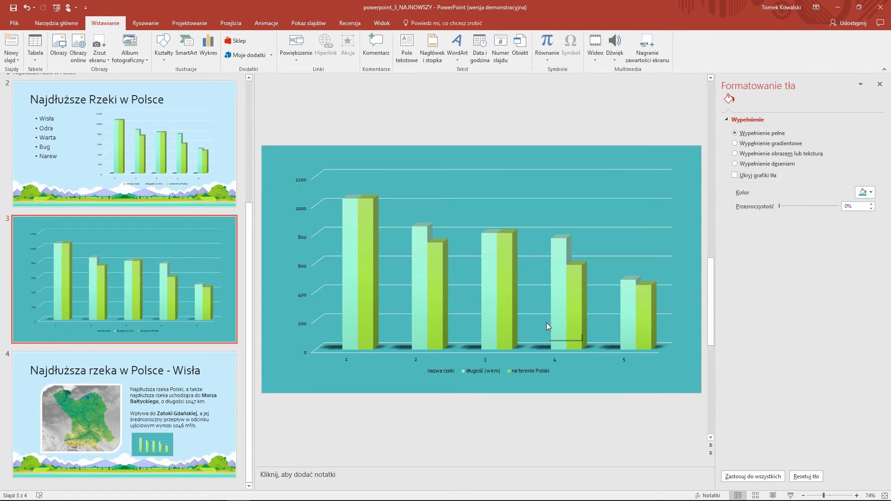
Duplicate the Wisła slide (slide 4) to create slide 5
{"action": "left_click", "coordinate": [124, 413]}
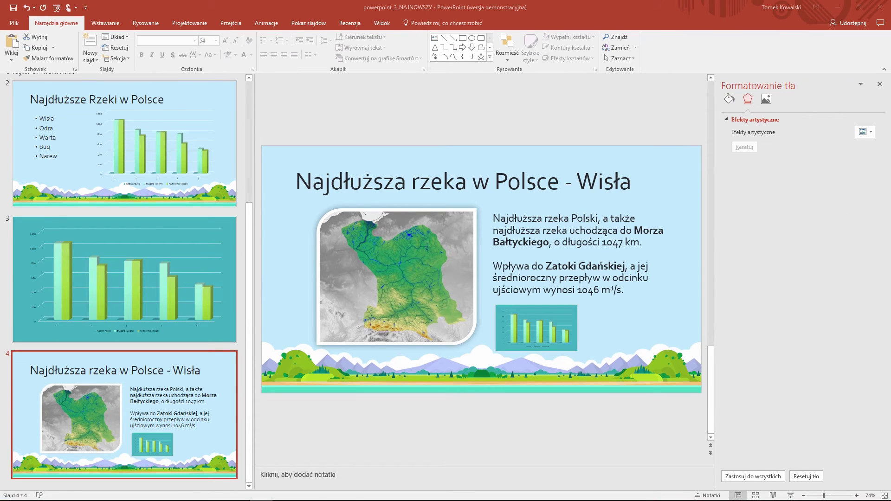
{"action": "right_click", "coordinate": [224, 372]}
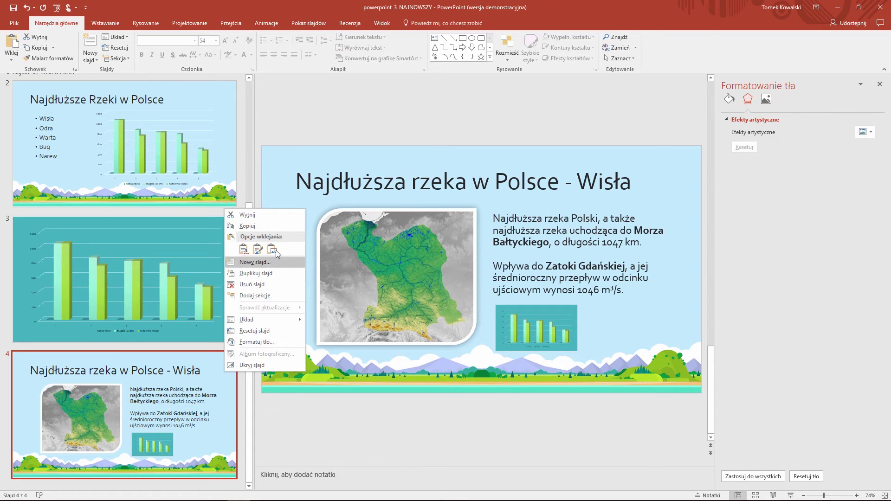
{"action": "left_click", "coordinate": [256, 273]}
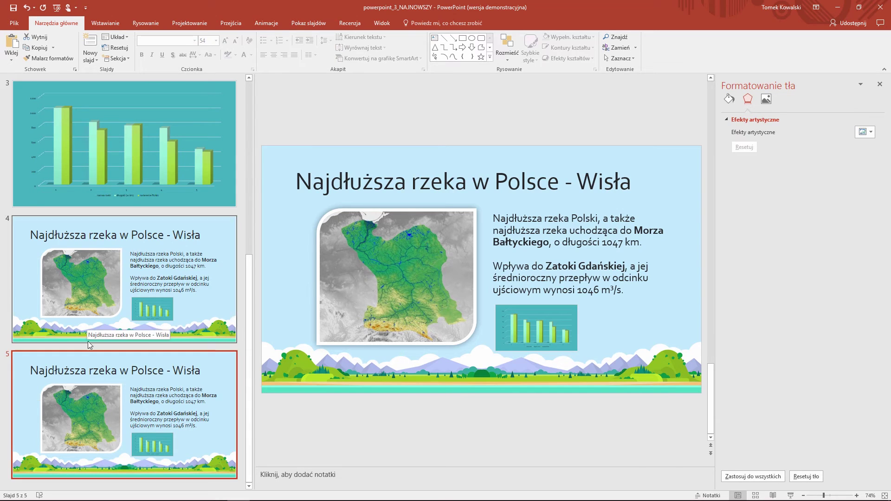
Delete the title placeholder and the chart zoom from the copied slide, keeping map and text
{"action": "left_click", "coordinate": [456, 174]}
{"action": "left_click", "coordinate": [408, 183]}
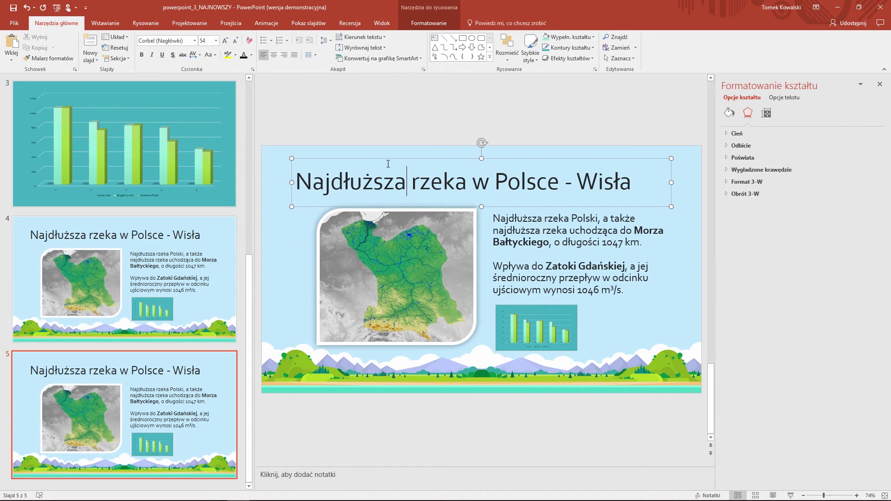
{"action": "key", "text": "Delete"}
{"action": "key", "text": "Escape"}
{"action": "key", "text": "Delete"}
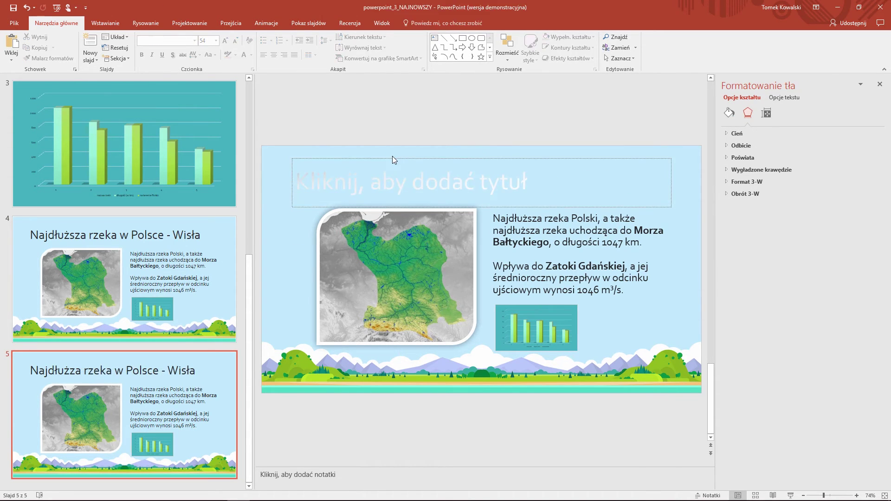
{"action": "left_click", "coordinate": [392, 160]}
{"action": "key", "text": "Escape"}
{"action": "key", "text": "Delete"}
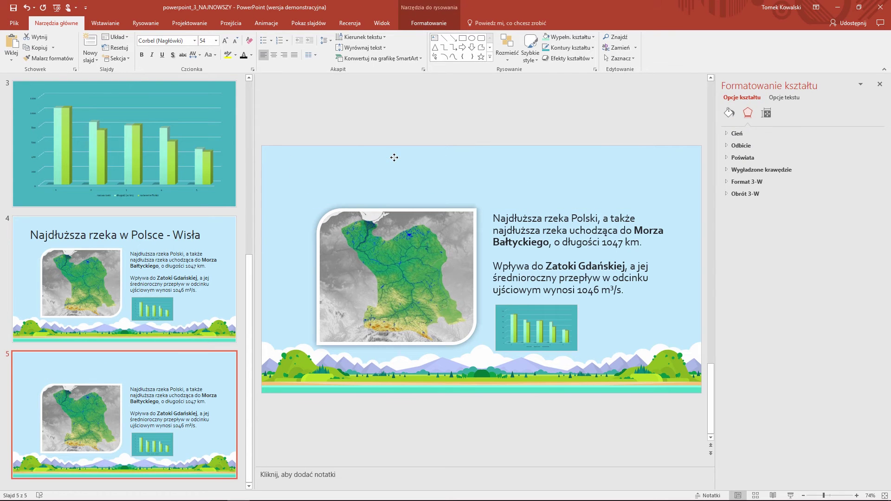
{"action": "left_click", "coordinate": [538, 327]}
{"action": "key", "text": "Delete"}
{"action": "left_click", "coordinate": [526, 277]}
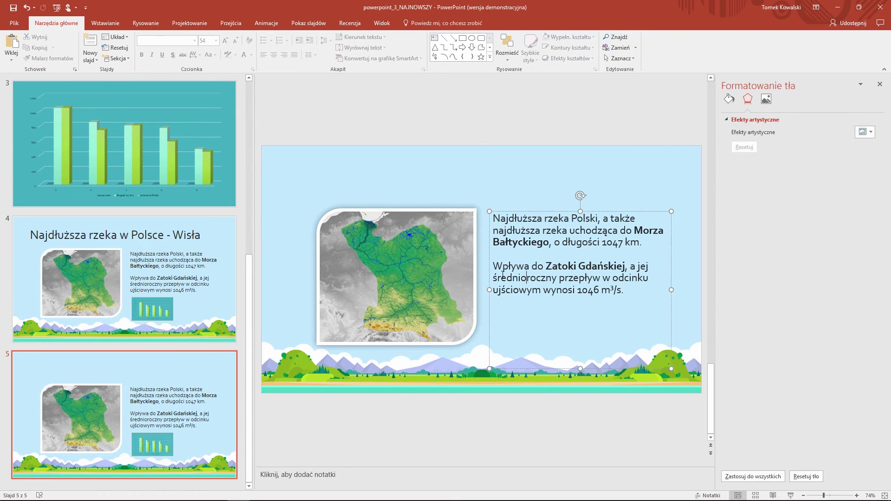
Enlarge the Wisła map and move it to the right side of the slide
{"action": "left_click", "coordinate": [328, 328]}
{"action": "left_click_drag", "start_coordinate": [319, 342], "coordinate": [263, 395]}
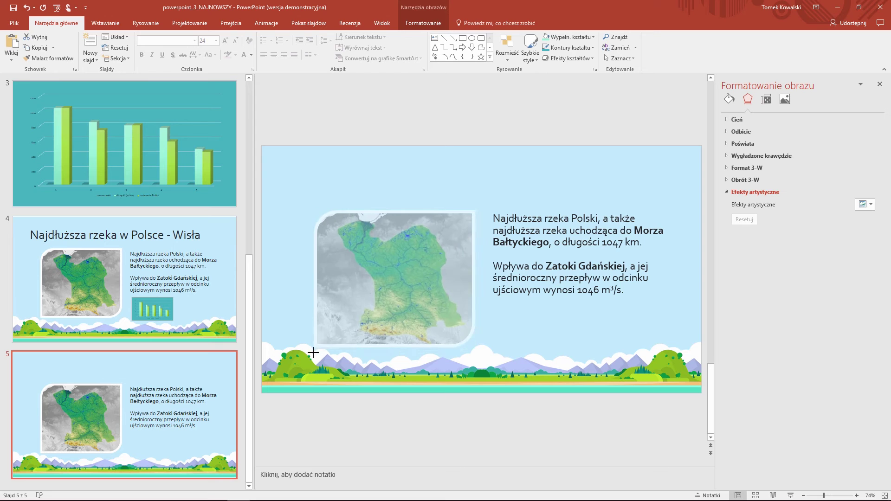
{"action": "left_click_drag", "start_coordinate": [354, 310], "coordinate": [482, 265]}
{"action": "left_click_drag", "start_coordinate": [560, 246], "coordinate": [594, 246]}
Move the description text to the upper left as a narrower, taller block beside the map
{"action": "left_click", "coordinate": [659, 231]}
{"action": "left_click_drag", "start_coordinate": [620, 212], "coordinate": [410, 170]}
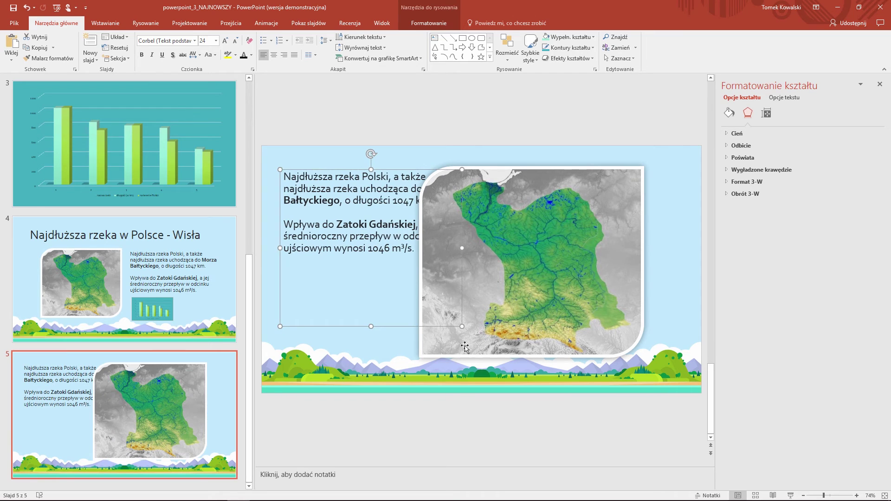
{"action": "left_click_drag", "start_coordinate": [462, 325], "coordinate": [407, 367]}
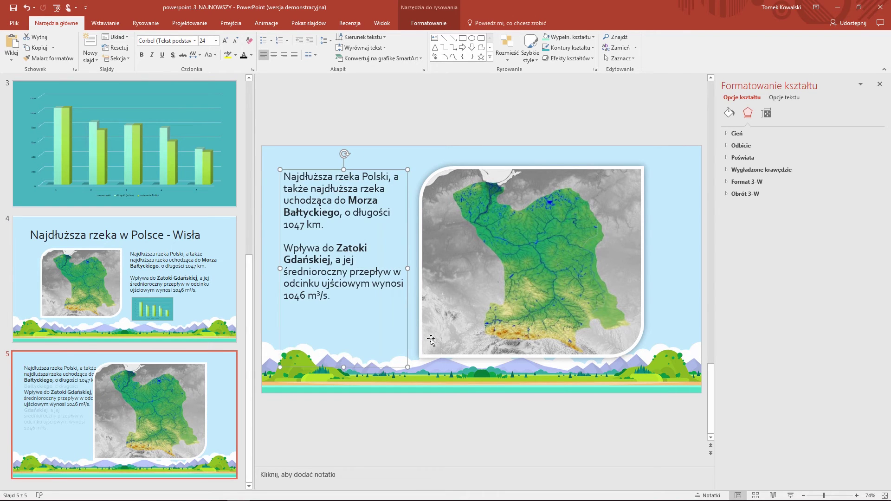
{"action": "left_click_drag", "start_coordinate": [566, 266], "coordinate": [581, 265]}
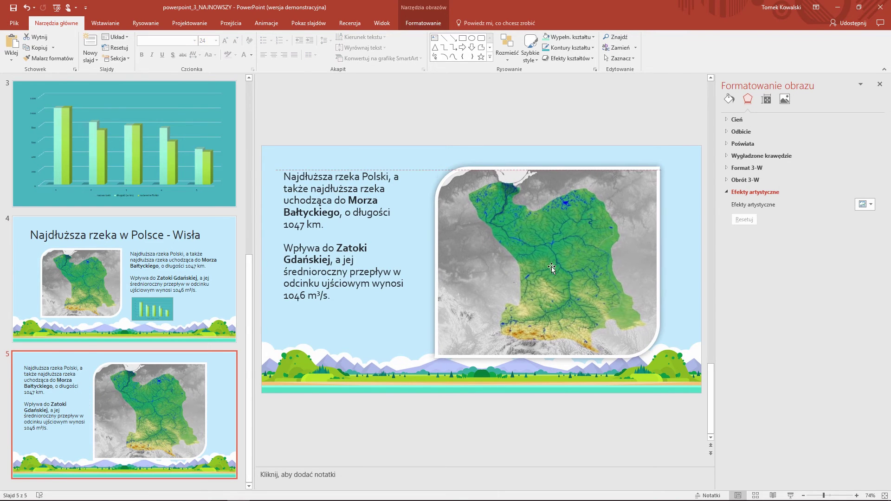
{"action": "left_click", "coordinate": [358, 248]}
{"action": "left_click_drag", "start_coordinate": [309, 168], "coordinate": [319, 168]}
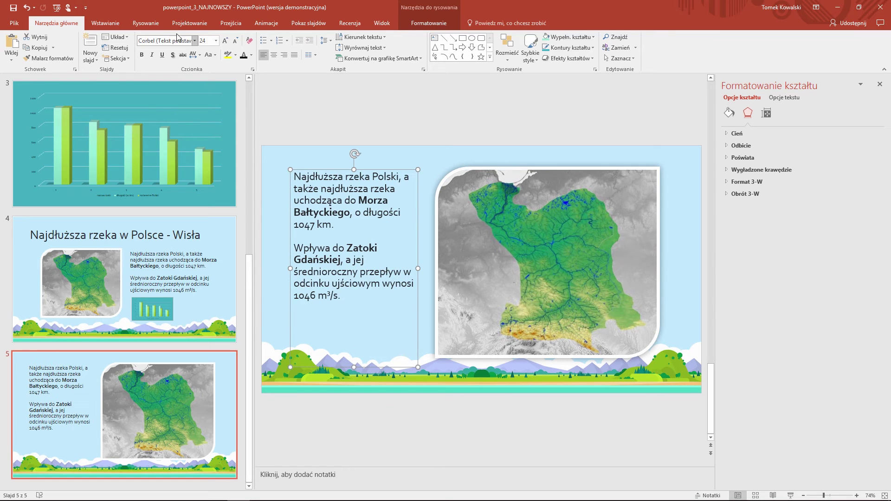
Apply the Płynna zmiana (Morph) transition to slide 5 at 02,00 and preview it
{"action": "left_click", "coordinate": [238, 28]}
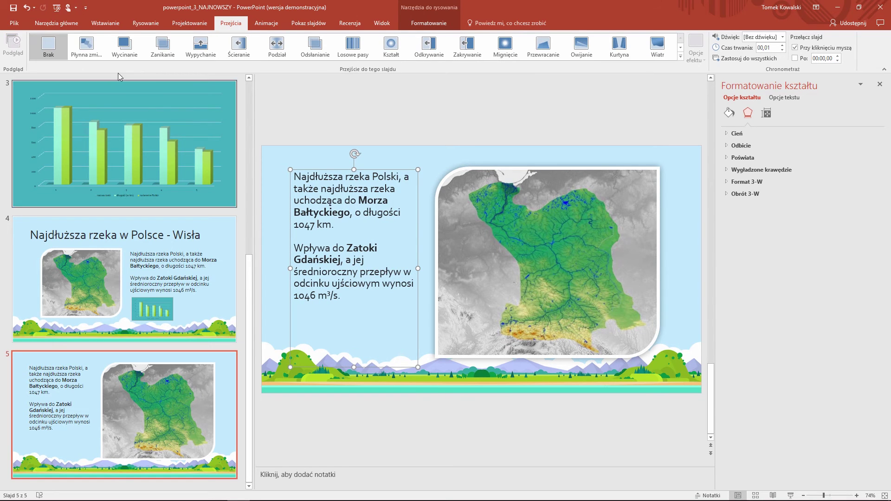
{"action": "left_click", "coordinate": [89, 52]}
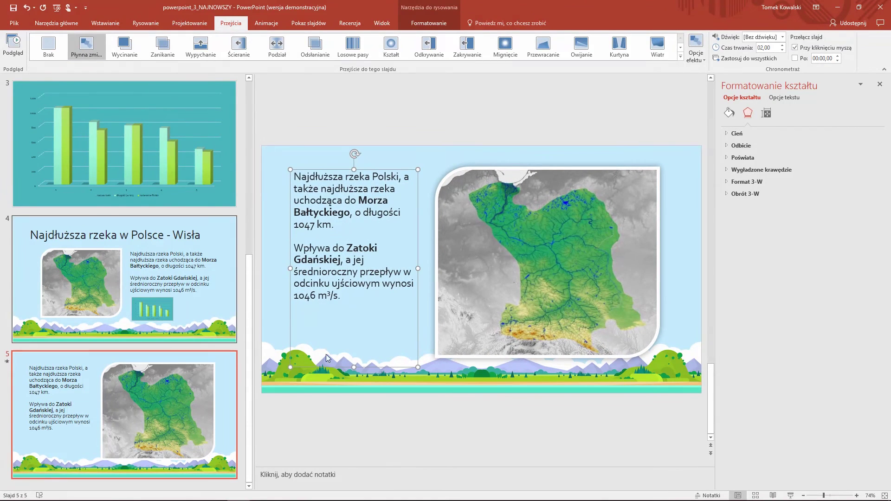
{"action": "left_click", "coordinate": [16, 47]}
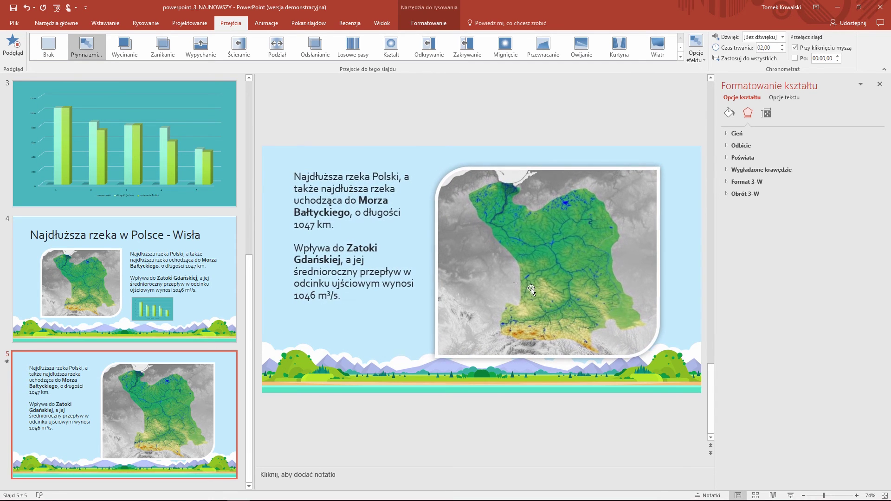
{"action": "left_click", "coordinate": [13, 45]}
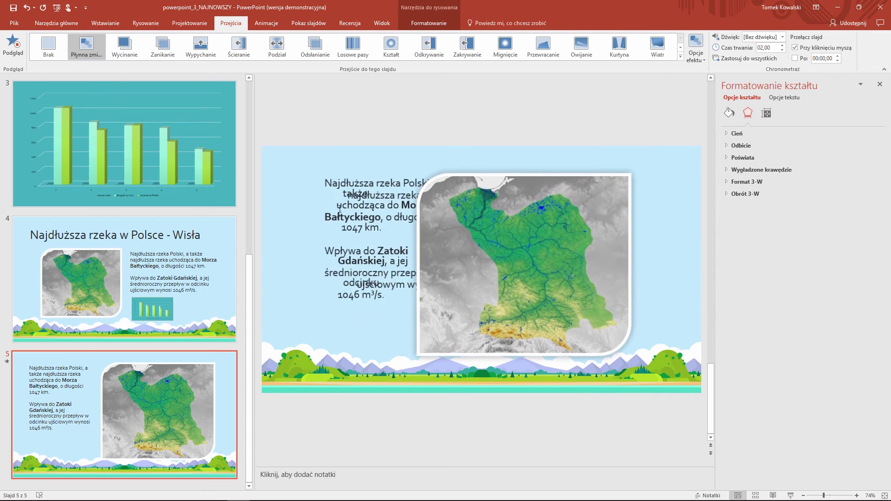